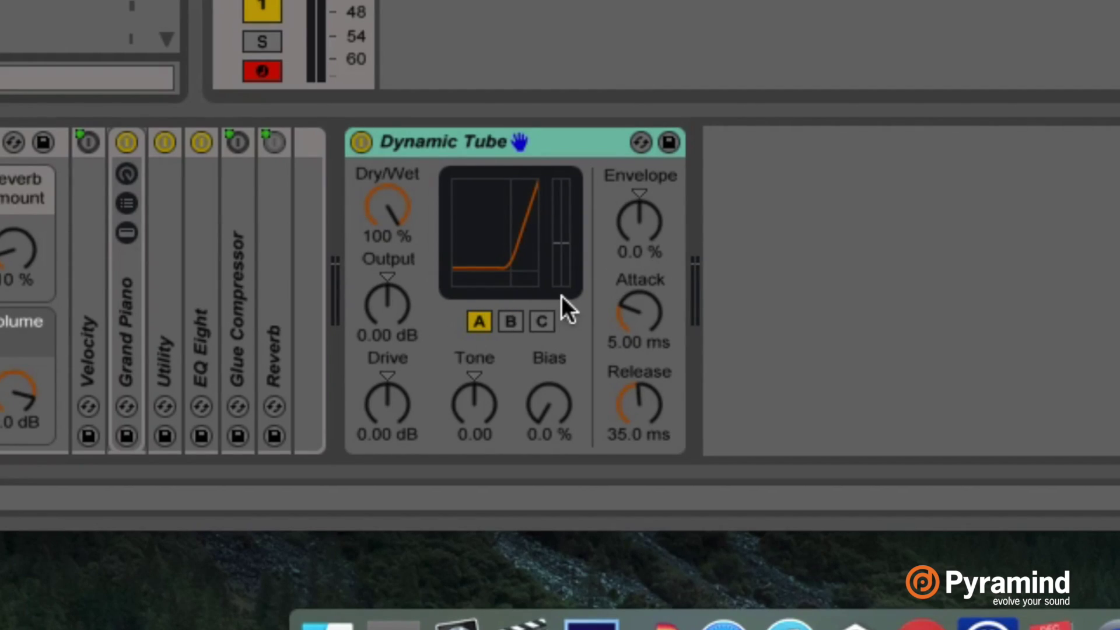
# Compare tube models A, B and C in Dynamic Tube and leave model B selected.
pyautogui.click(511, 321)
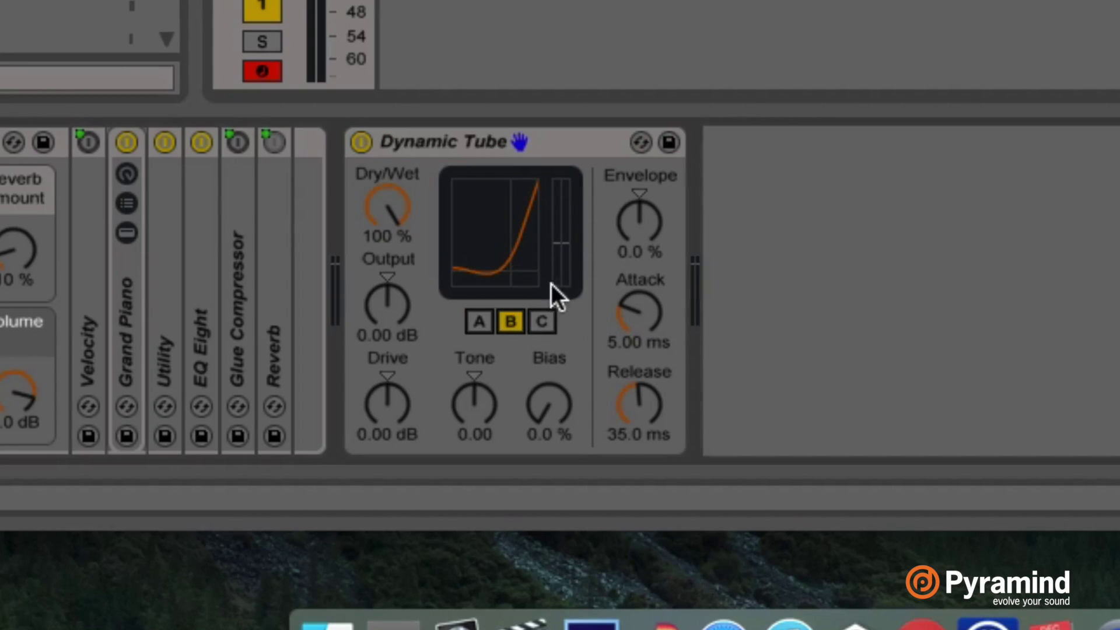
pyautogui.click(473, 322)
pyautogui.click(519, 320)
pyautogui.click(538, 321)
pyautogui.click(502, 322)
pyautogui.click(478, 320)
pyautogui.click(503, 321)
pyautogui.click(520, 145)
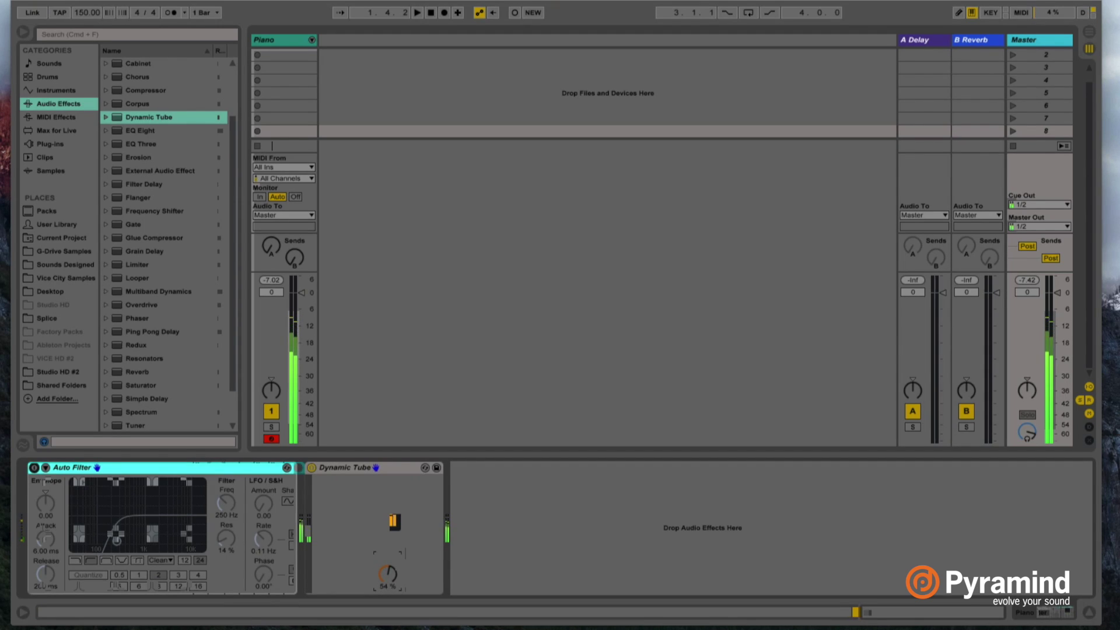
# Set Dynamic Tube's Bias to 49 % and Tone to -0.05 while auditioning piano notes in the C0 to D1 octave.
pyautogui.moveTo(399, 591); pyautogui.dragTo(399, 590)
pyautogui.press('z')
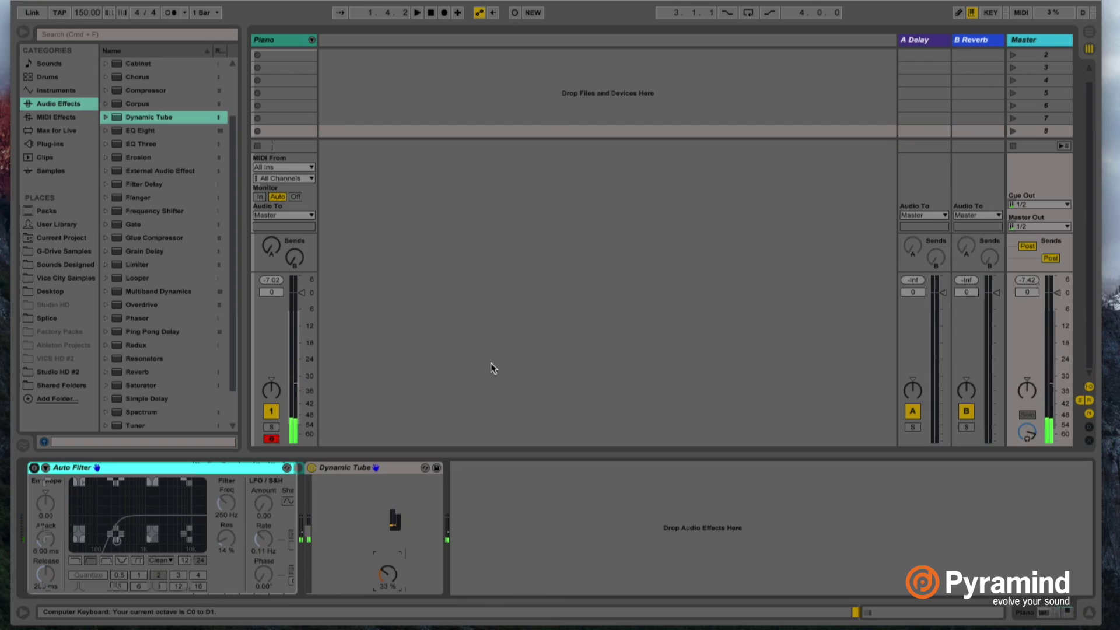
pyautogui.press('c')
pyautogui.press('a')
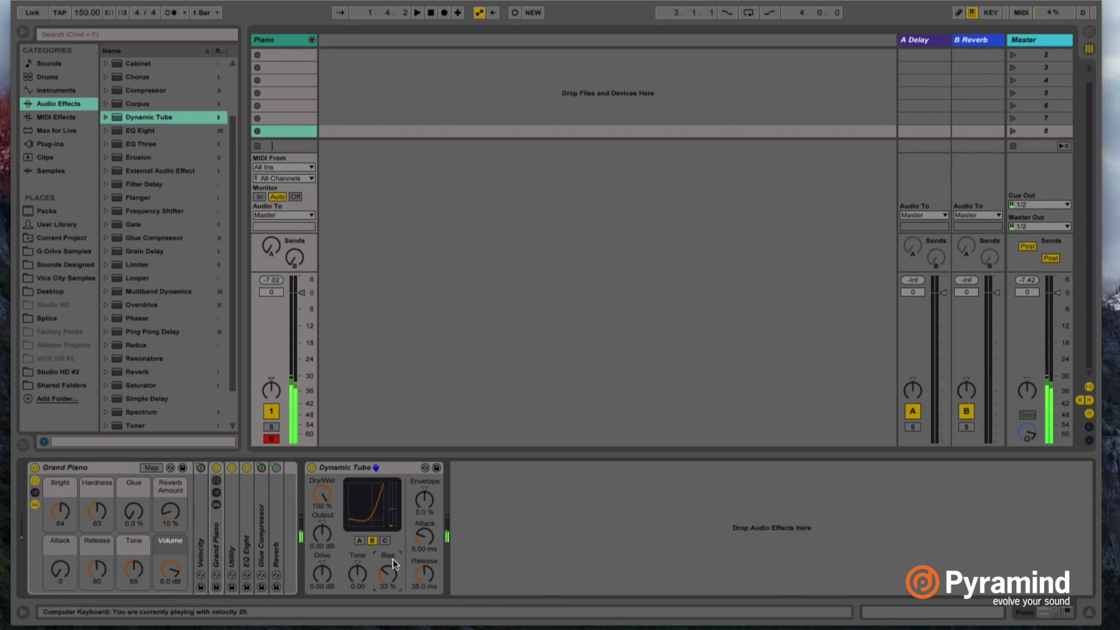
pyautogui.moveTo(394, 578); pyautogui.dragTo(394, 577)
pyautogui.press('v')
pyautogui.press('a')
pyautogui.press('v')
pyautogui.press('a')
pyautogui.moveTo(358, 577); pyautogui.dragTo(362, 587)
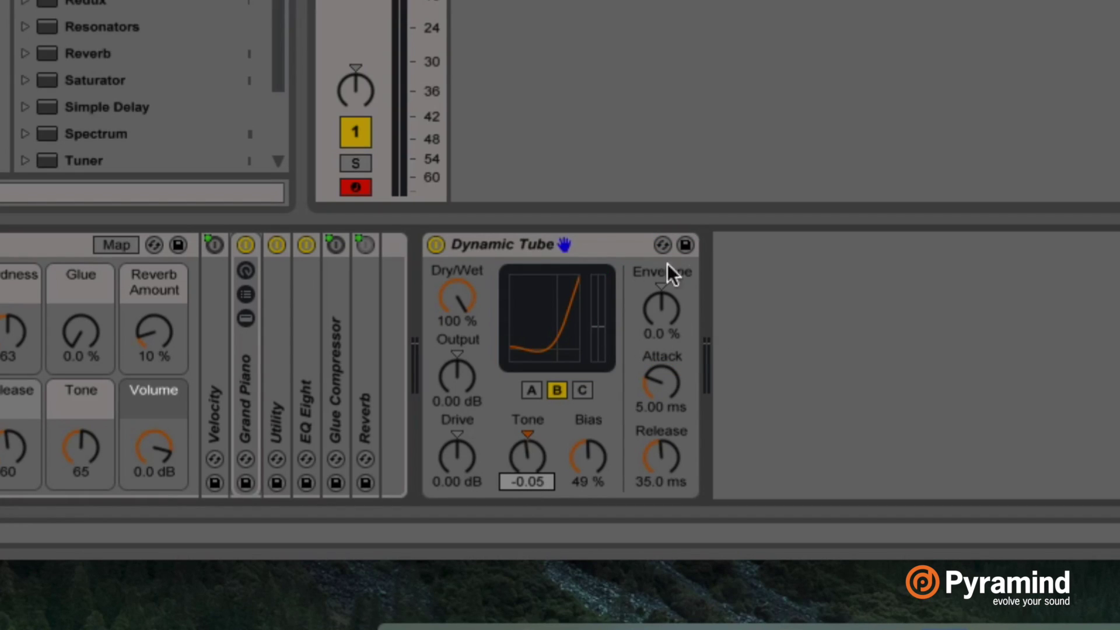
# Set Dynamic Tube's Envelope to -129 % and its Bias to 20 %.
pyautogui.click(654, 299)
pyautogui.moveTo(661, 320)
pyautogui.mouseDown()
pyautogui.moveTo(662, 233)
pyautogui.moveTo(663, 325)
pyautogui.mouseUp()
pyautogui.moveTo(601, 489); pyautogui.dragTo(602, 430)
pyautogui.moveTo(661, 309); pyautogui.dragTo(662, 402)
pyautogui.moveTo(593, 483)
pyautogui.mouseDown()
pyautogui.moveTo(593, 454)
pyautogui.moveTo(594, 487)
pyautogui.mouseUp()
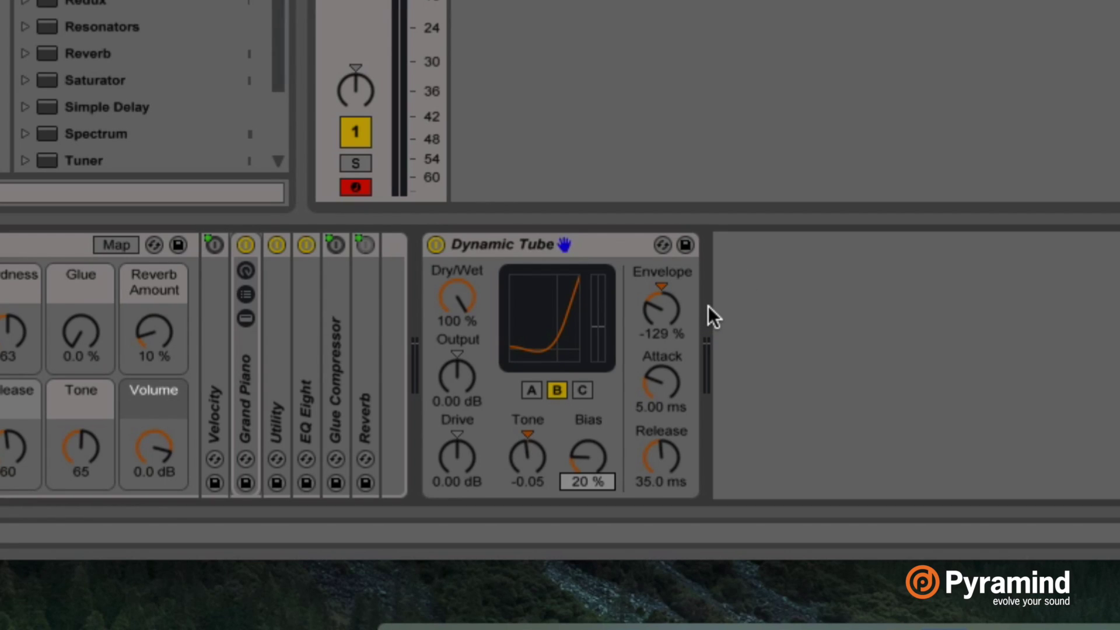
# Raise the Bias to 44 % and set the computer keyboard's playing velocity to 127.
pyautogui.moveTo(581, 467); pyautogui.dragTo(581, 450)
pyautogui.press('v')
pyautogui.press('v')
pyautogui.press('v')
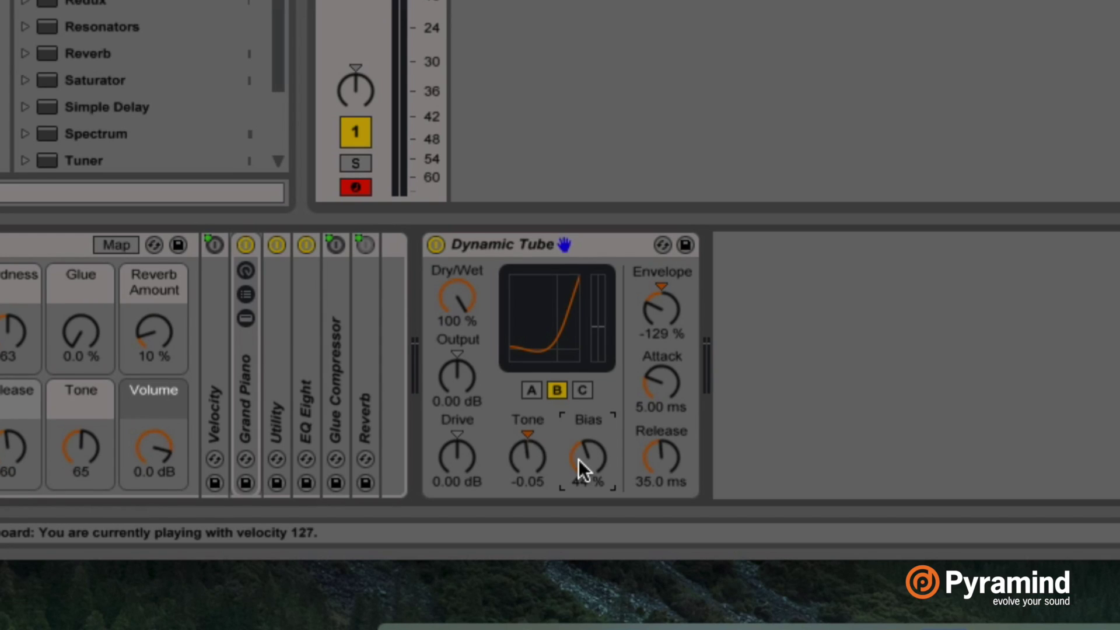
pyautogui.click(610, 254)
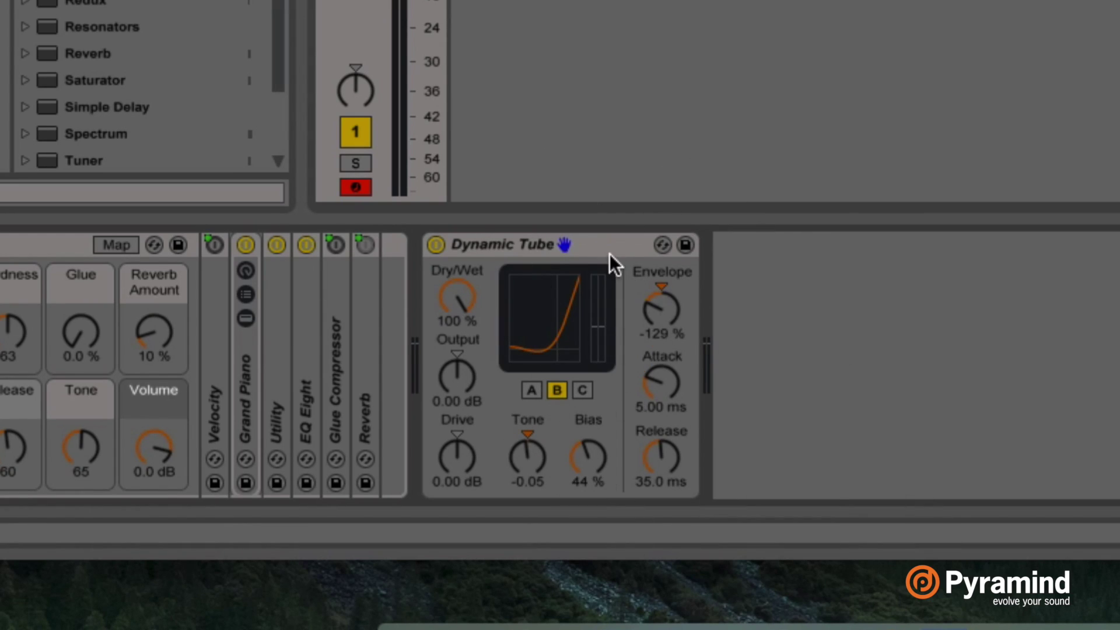
pyautogui.click(611, 246)
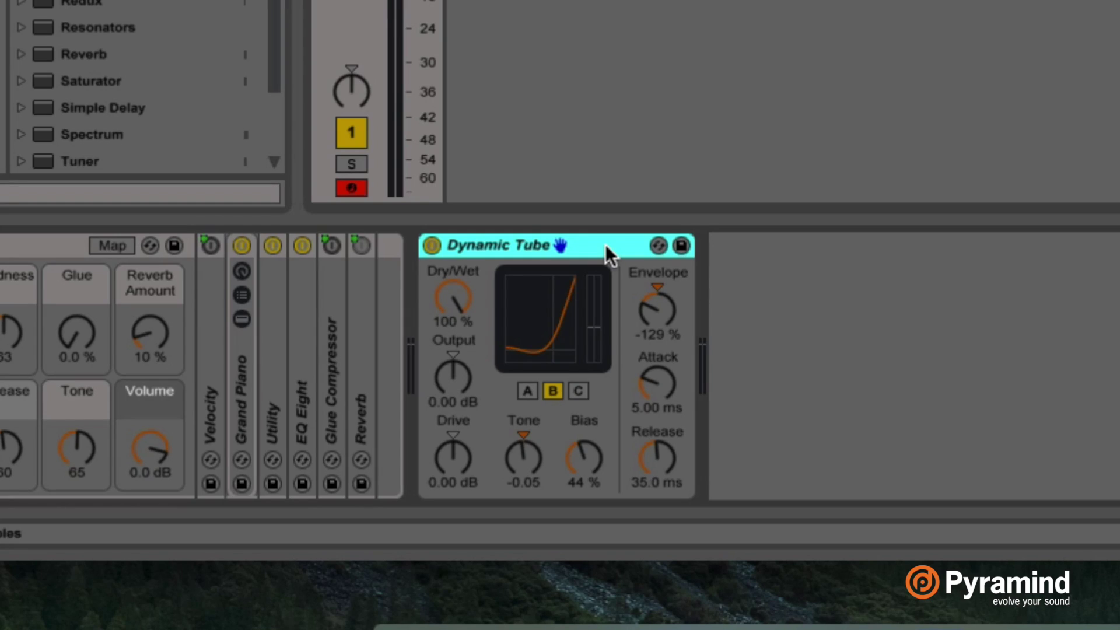
# Raise the Bias to 72 % and lower the Envelope to -300 % while playing piano notes at velocity 100.
pyautogui.click(668, 369)
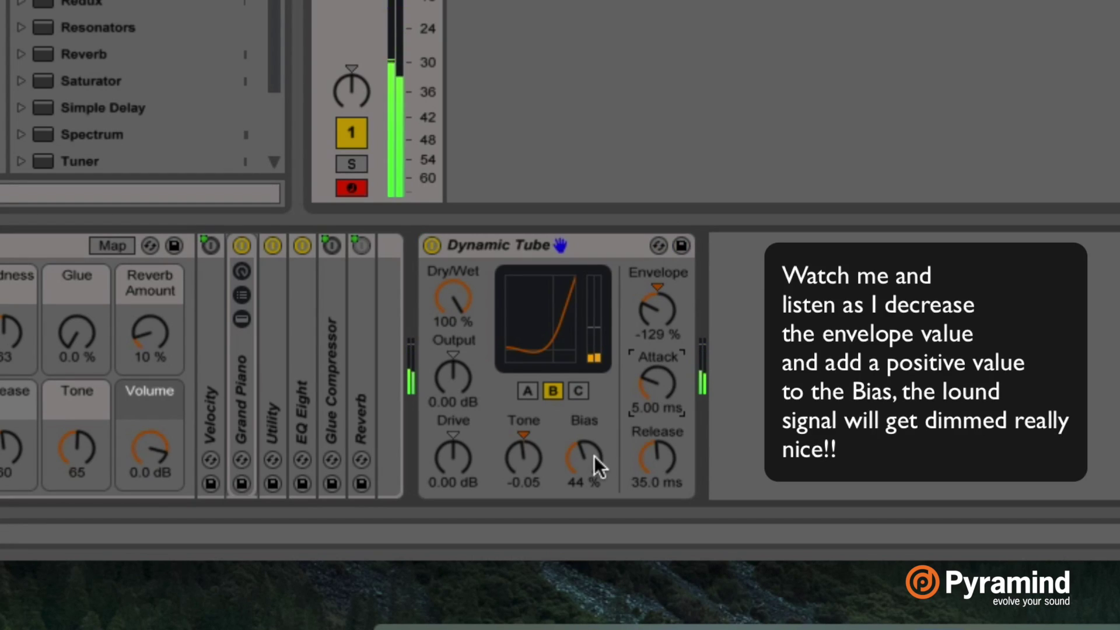
pyautogui.press('a')
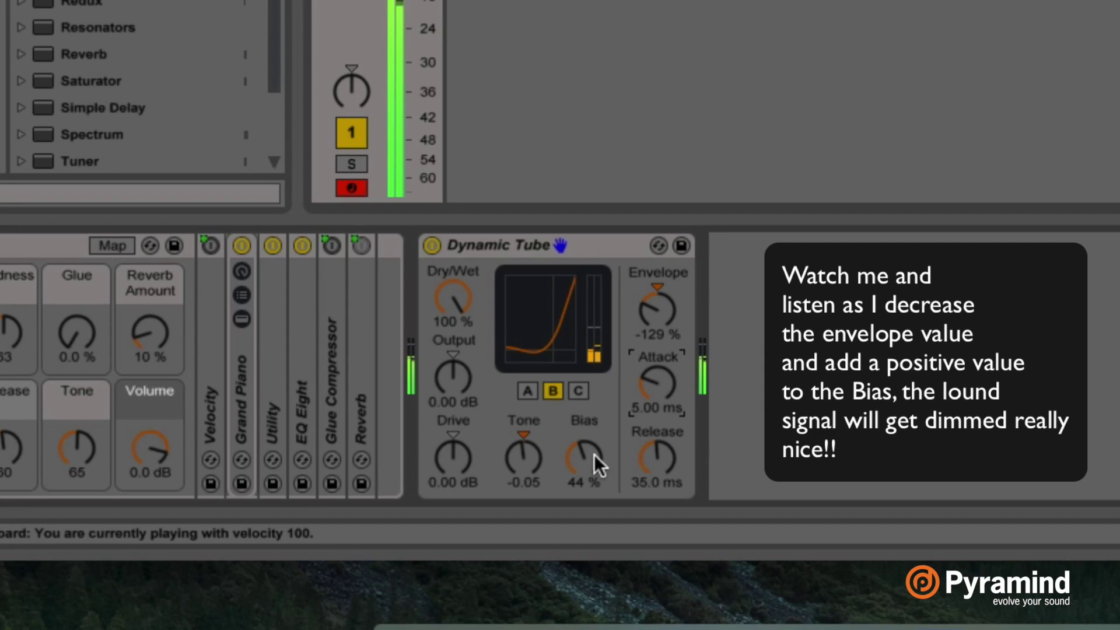
pyautogui.moveTo(594, 454); pyautogui.dragTo(594, 426)
pyautogui.moveTo(655, 320); pyautogui.dragTo(655, 362)
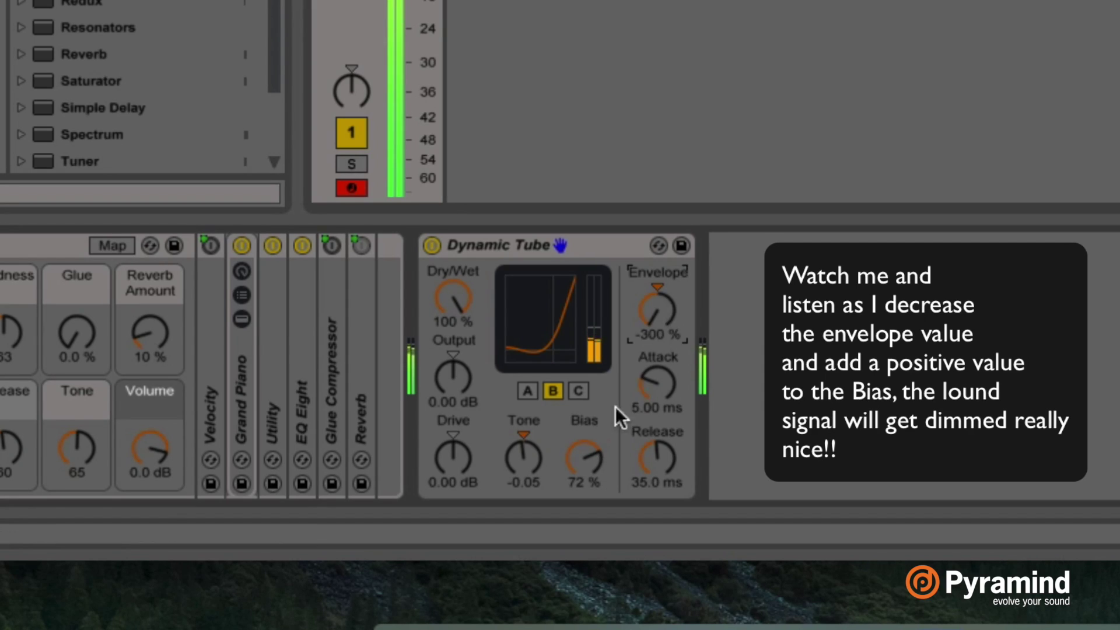
# Try the Bias at 33 % with a 23 % Envelope, and settle on 51 % Bias and -300 % Envelope.
pyautogui.moveTo(583, 461); pyautogui.dragTo(584, 490)
pyautogui.moveTo(667, 331); pyautogui.dragTo(668, 282)
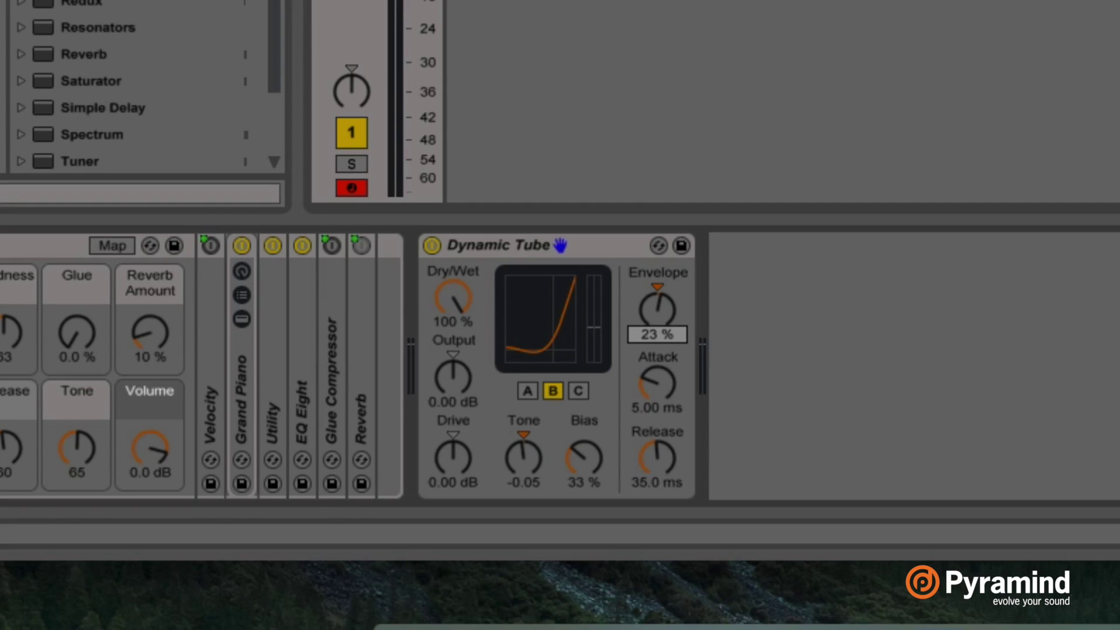
pyautogui.moveTo(670, 340); pyautogui.dragTo(670, 319)
pyautogui.moveTo(607, 450); pyautogui.dragTo(607, 438)
pyautogui.moveTo(656, 321)
pyautogui.mouseDown()
pyautogui.moveTo(656, 338)
pyautogui.moveTo(657, 322)
pyautogui.mouseUp()
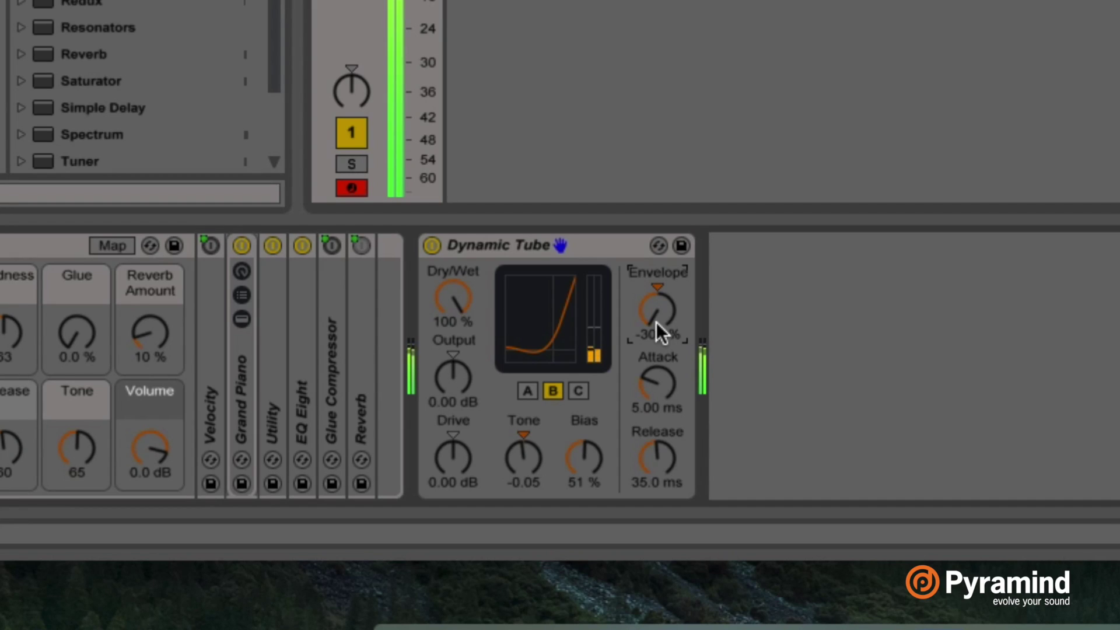
# Audition tube models A and C with the current settings and keep model C.
pyautogui.click(575, 390)
pyautogui.click(524, 390)
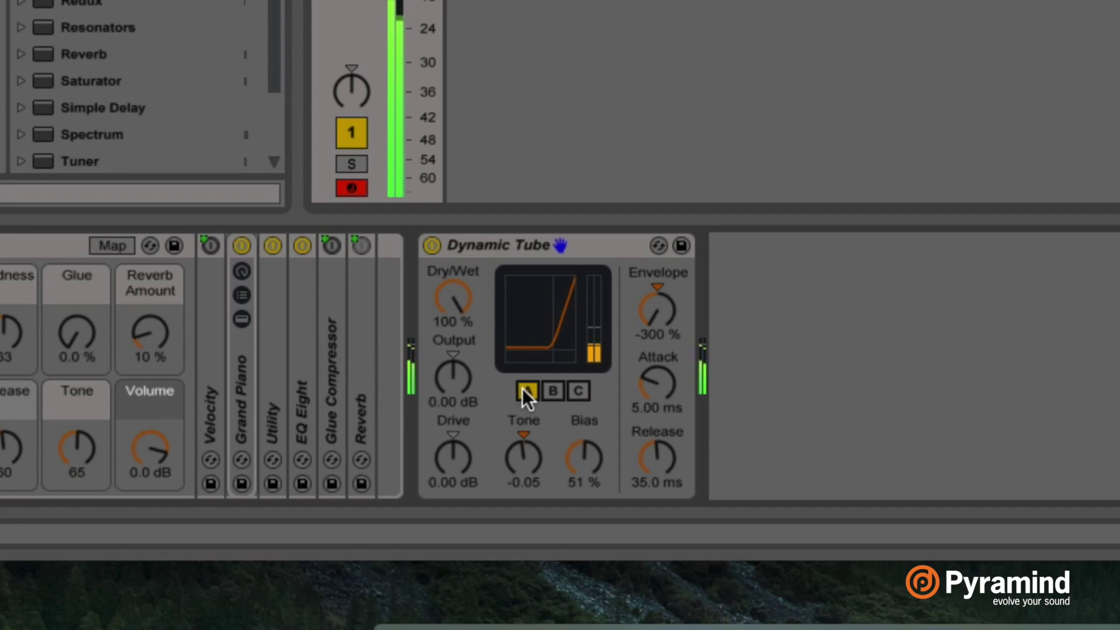
pyautogui.click(579, 390)
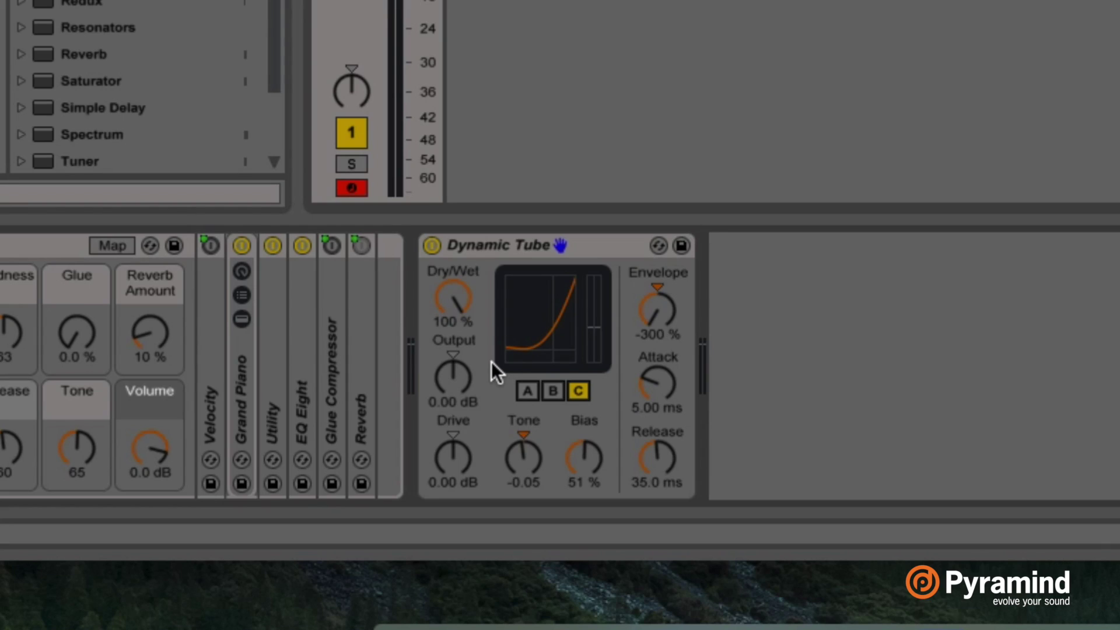
# Try the Output level at -15 dB and -3.33 dB, and reset it to 0 dB.
pyautogui.click(466, 378)
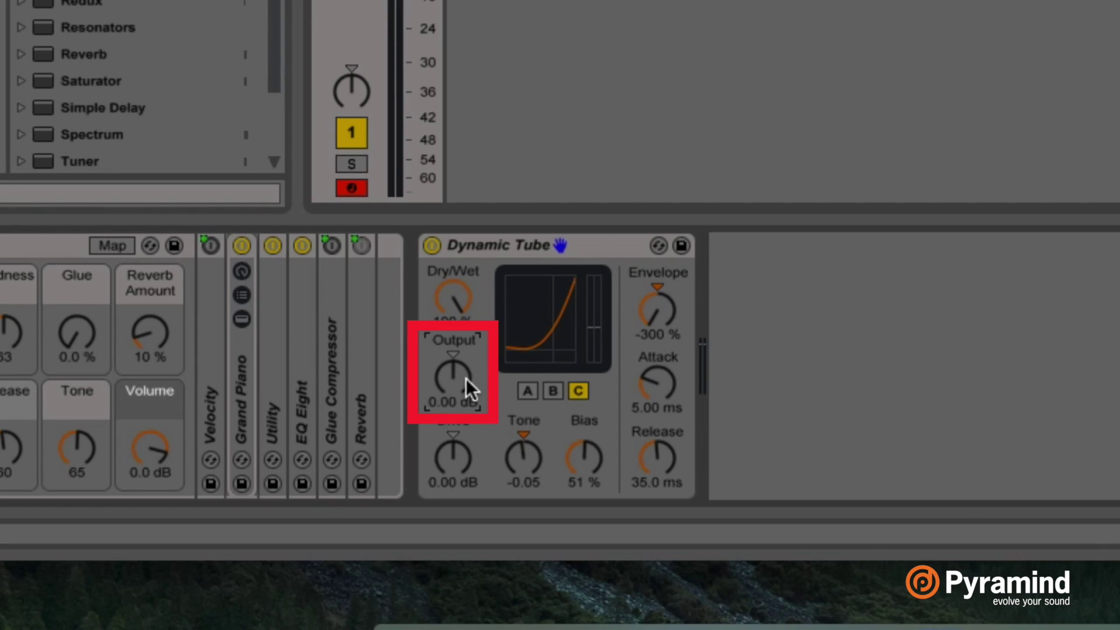
pyautogui.click(456, 410)
pyautogui.moveTo(452, 402); pyautogui.dragTo(452, 437)
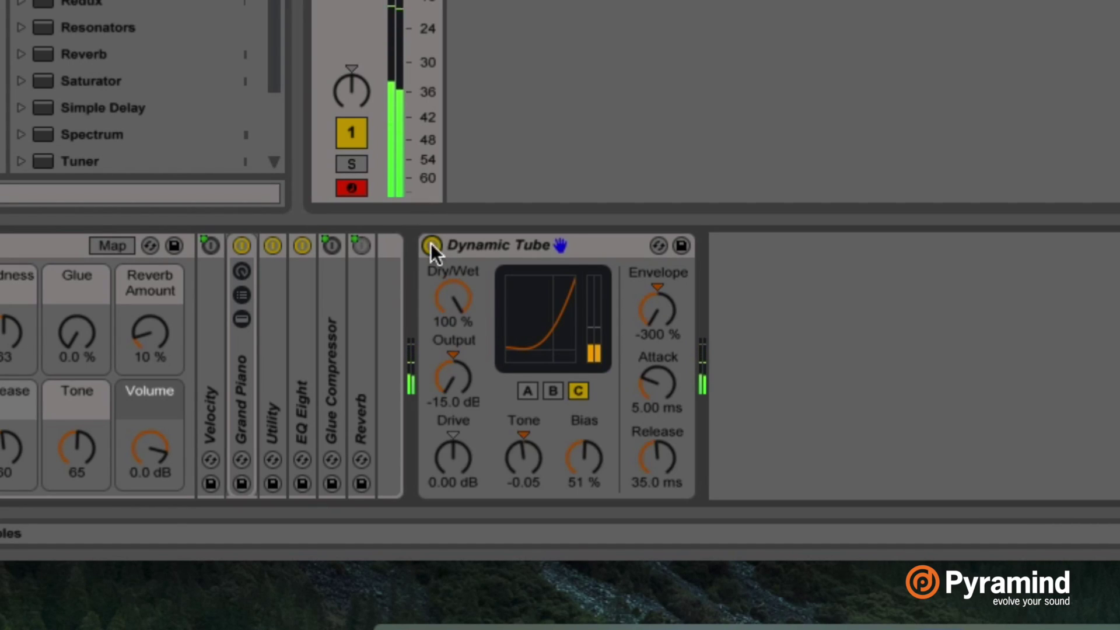
pyautogui.moveTo(460, 384)
pyautogui.mouseDown()
pyautogui.moveTo(461, 345)
pyautogui.moveTo(464, 381)
pyautogui.mouseUp()
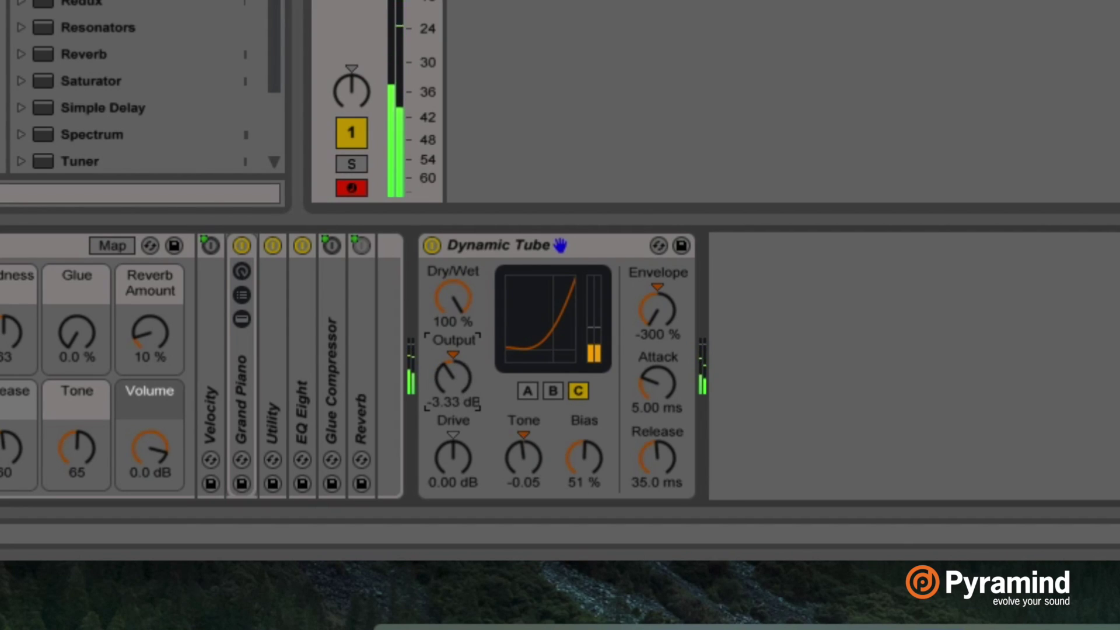
pyautogui.doubleClick(458, 355)
pyautogui.click(533, 244)
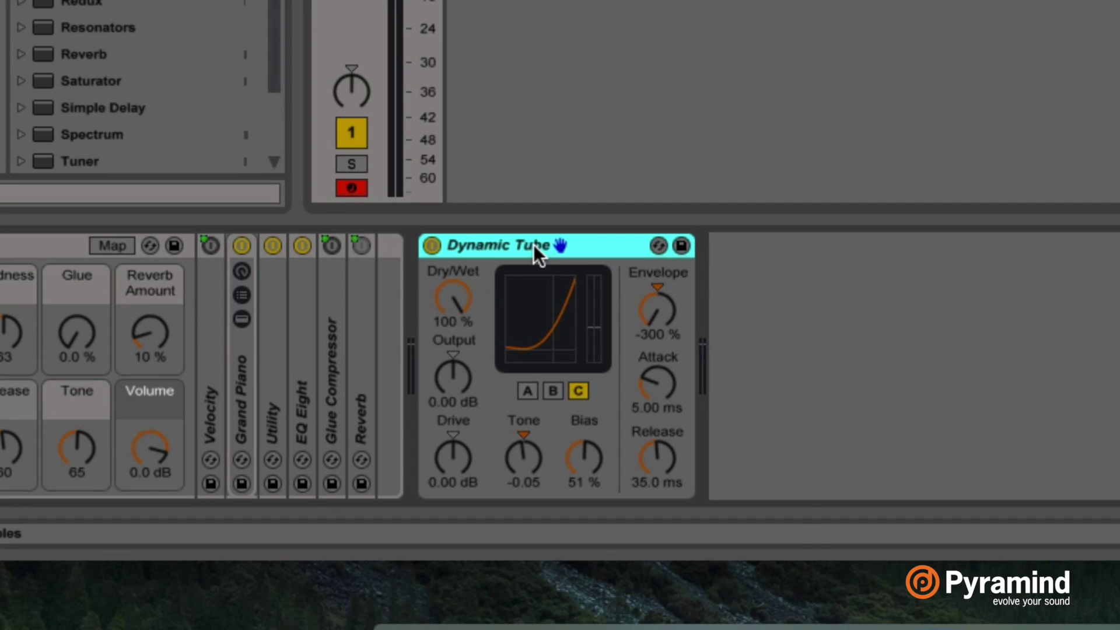
pyautogui.rightClick(534, 244)
pyautogui.click(602, 588)
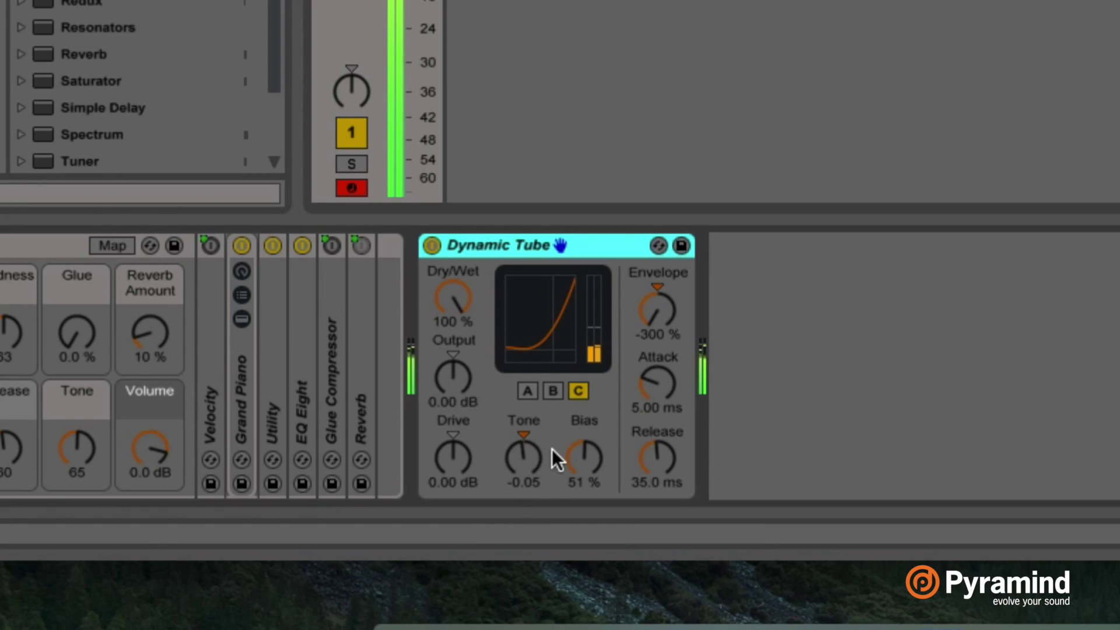
# Set the Envelope to 94 % and the Drive to -0.48 dB while playing piano notes at velocity 80.
pyautogui.press('a')
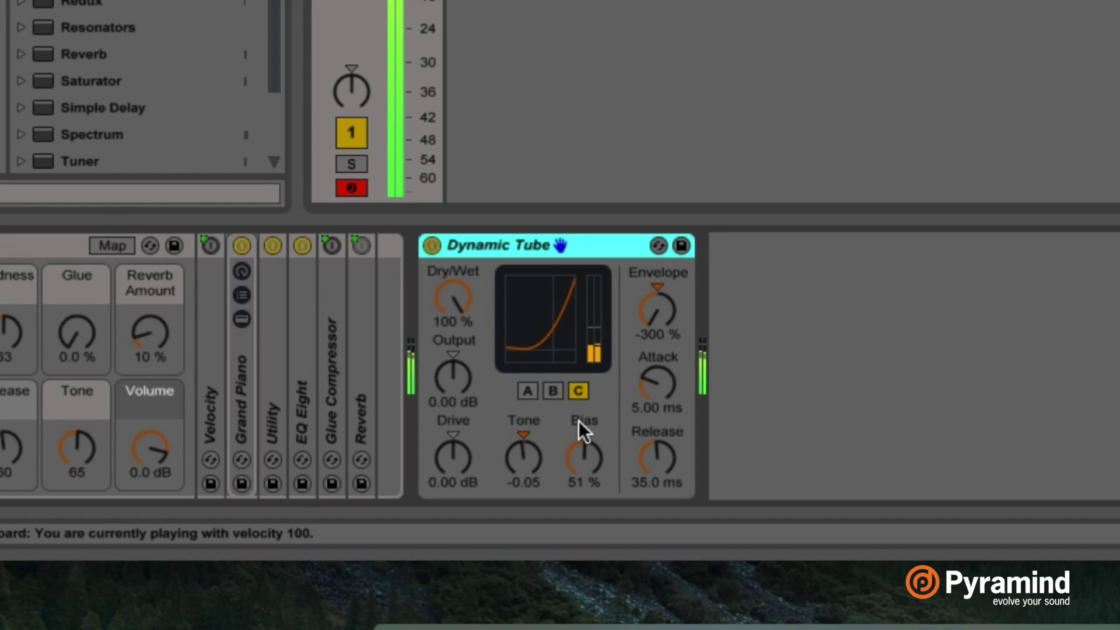
pyautogui.press('c')
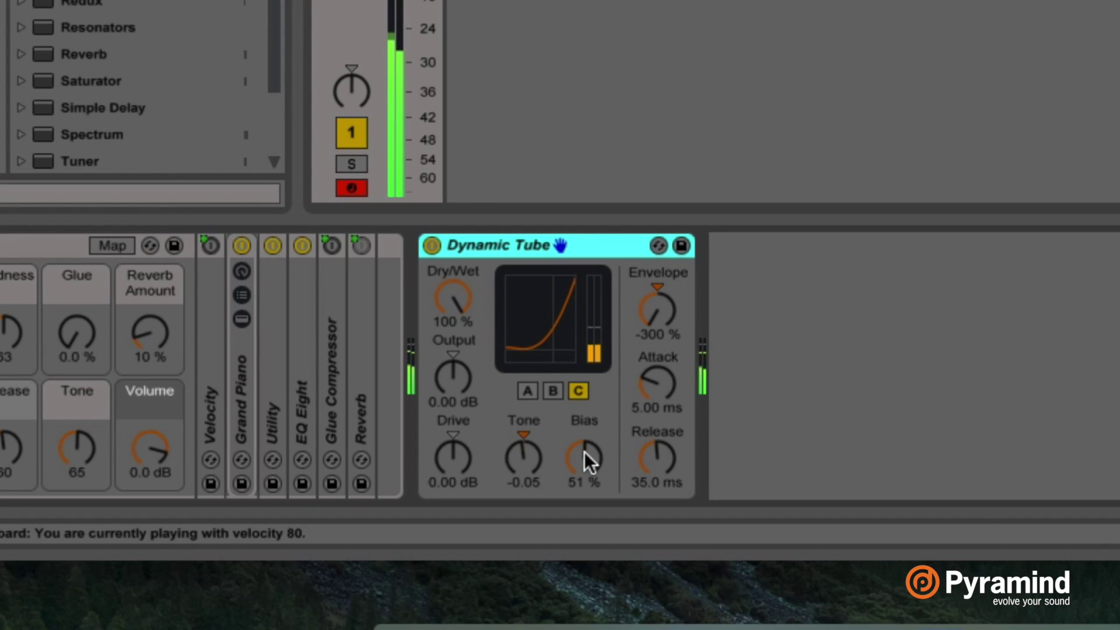
pyautogui.moveTo(658, 309); pyautogui.dragTo(658, 256)
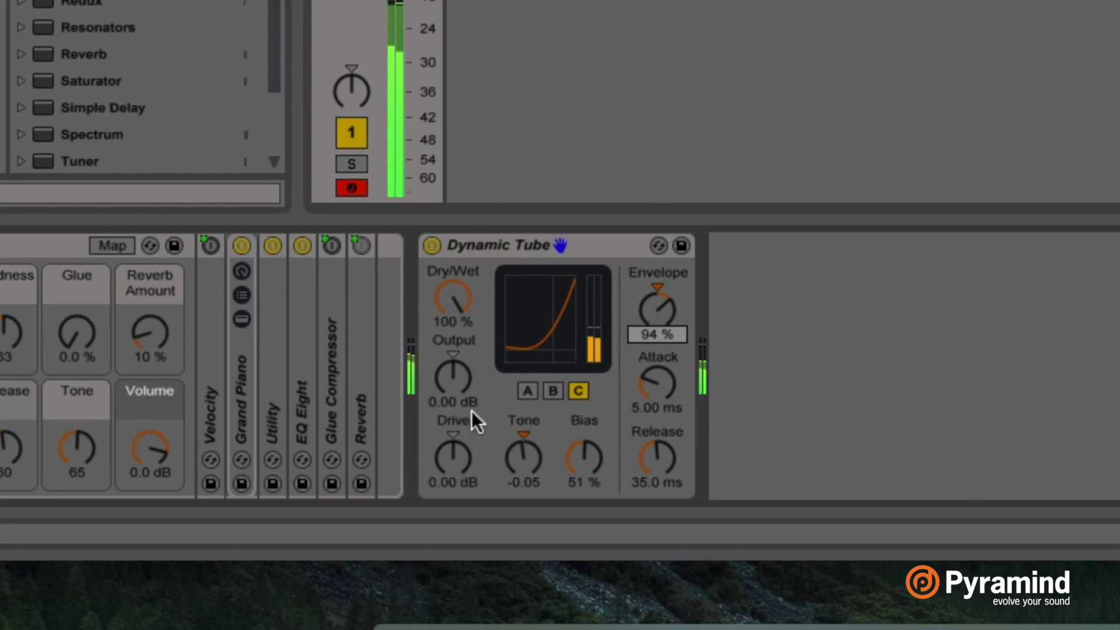
pyautogui.moveTo(452, 459); pyautogui.dragTo(452, 438)
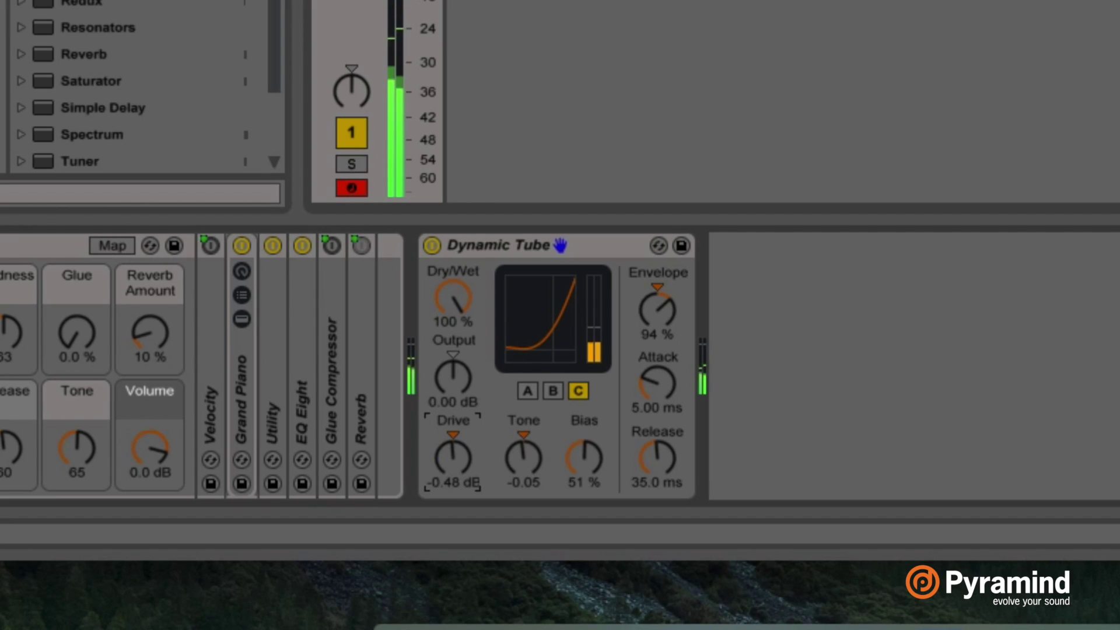